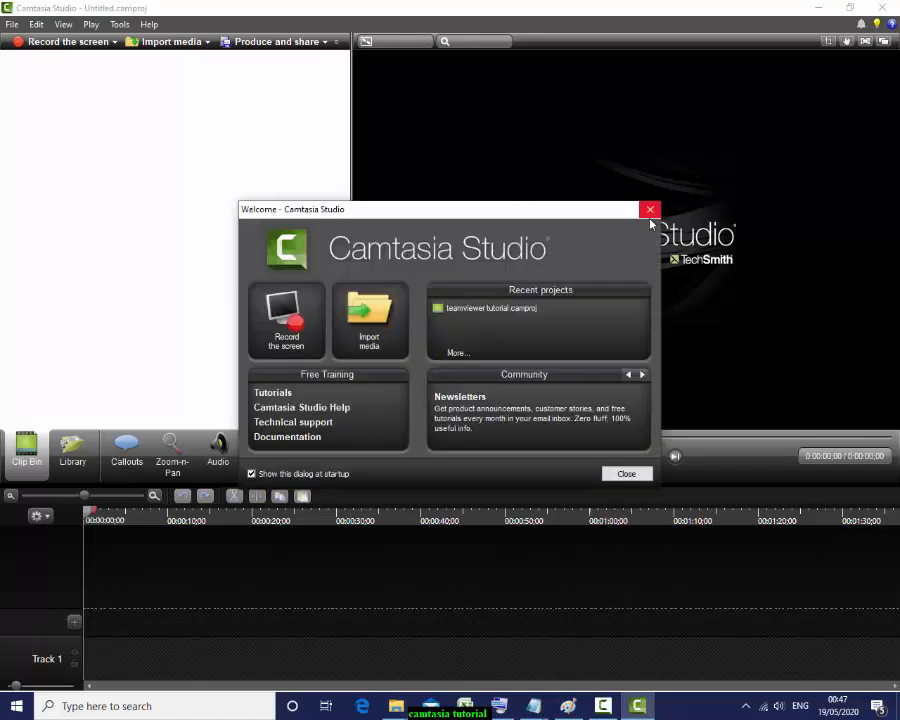
Step: Close the Welcome dialog and add Intro Final.avi from the vlog folder to the Clip Bin
{"action": "left_click", "coordinate": [650, 212]}
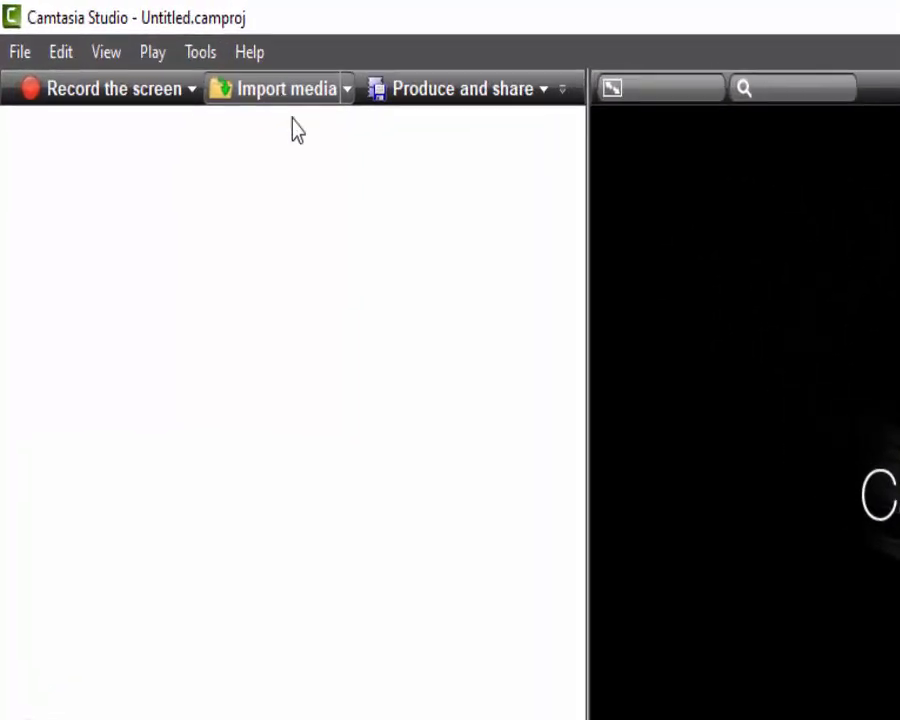
{"action": "left_click", "coordinate": [444, 706]}
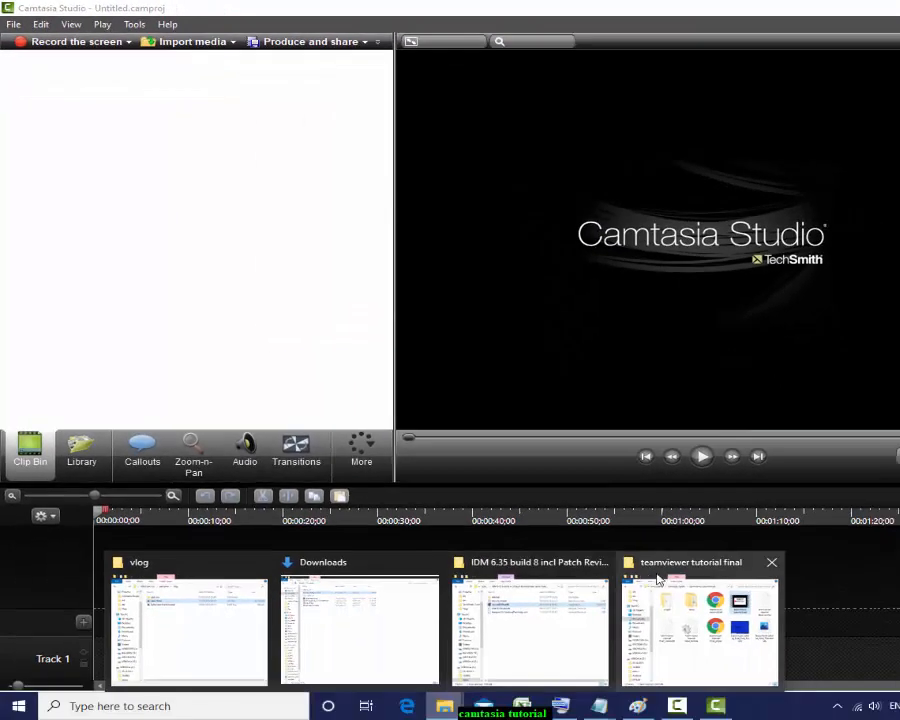
{"action": "mouse_move", "coordinate": [664, 582]}
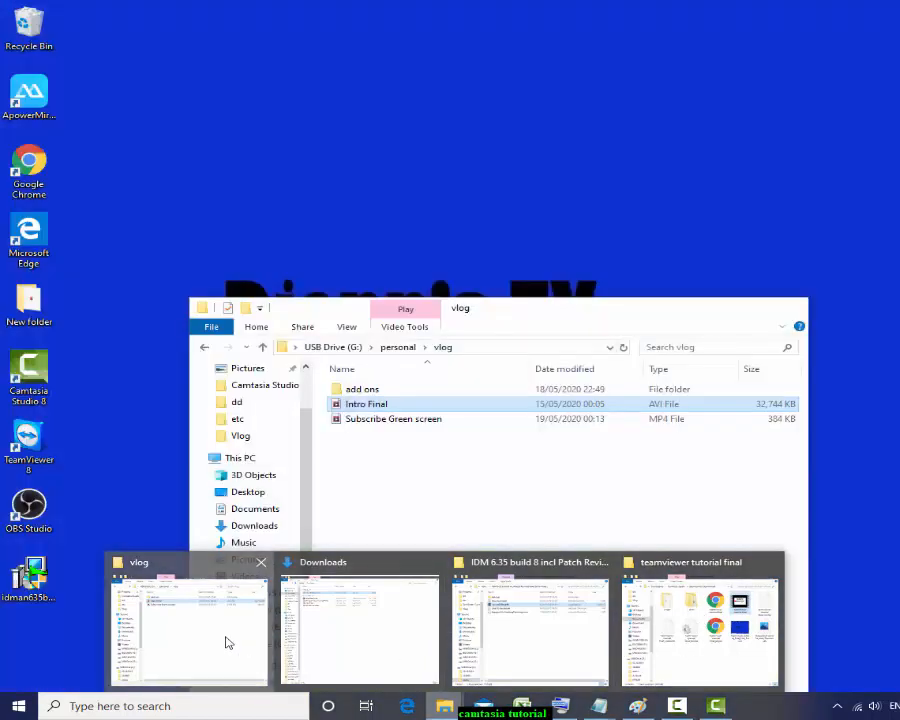
{"action": "left_click", "coordinate": [227, 643]}
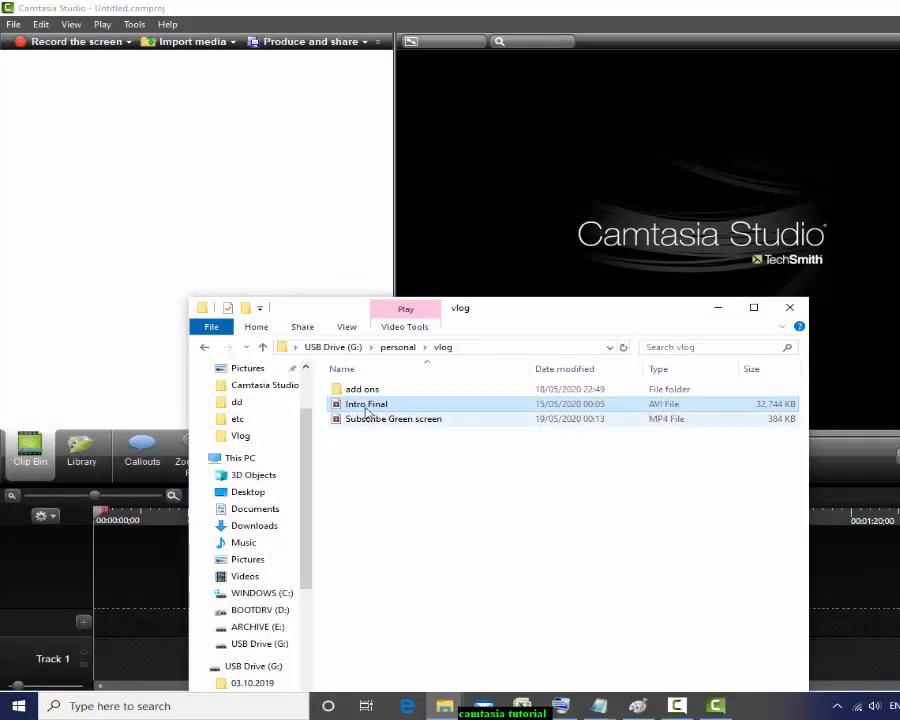
{"action": "left_click_drag", "start_coordinate": [340, 405], "coordinate": [137, 183]}
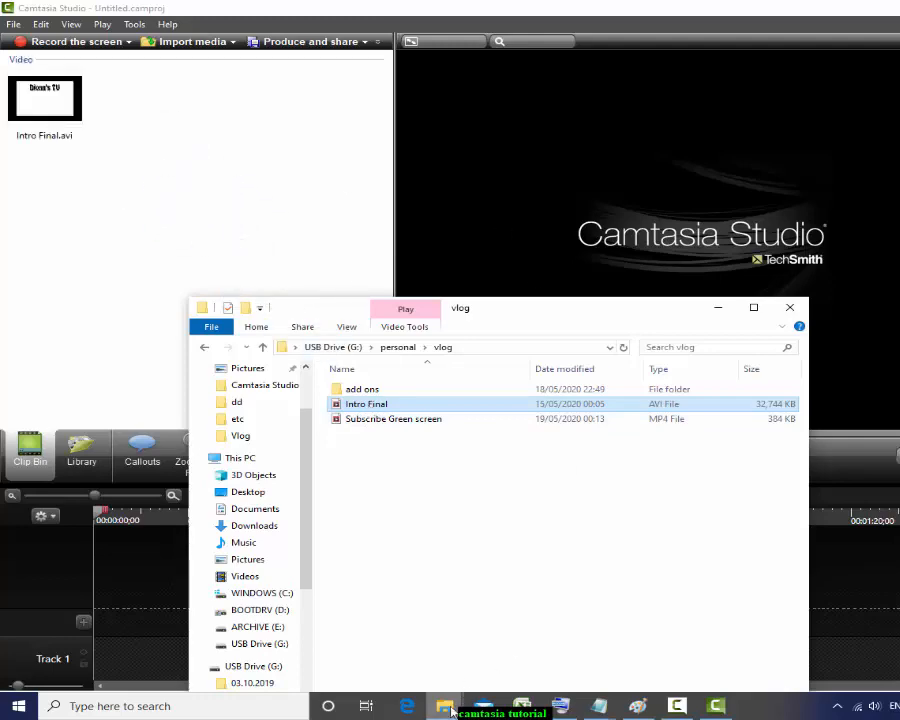
Step: Add teamviewer tutorial final.mp4 to the Clip Bin and minimize both Explorer windows
{"action": "mouse_move", "coordinate": [444, 704]}
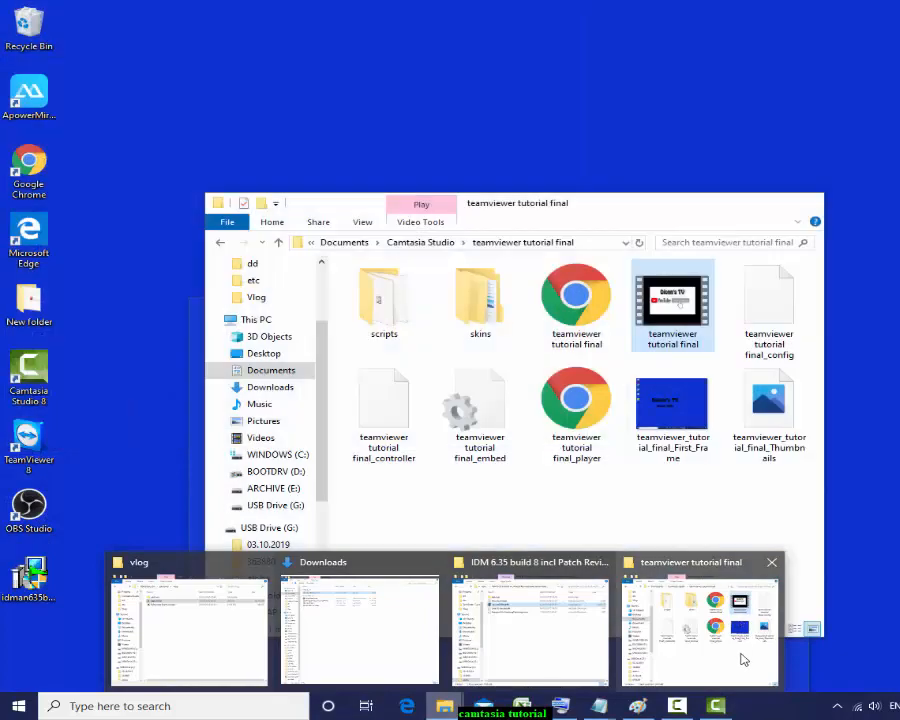
{"action": "left_click", "coordinate": [738, 652]}
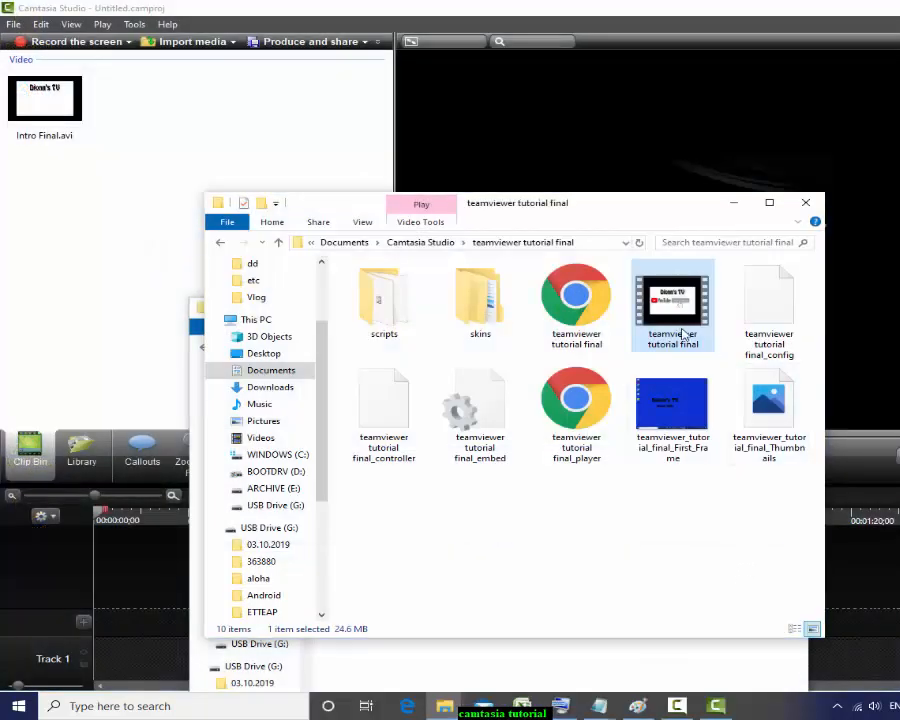
{"action": "left_click_drag", "start_coordinate": [684, 333], "coordinate": [79, 231]}
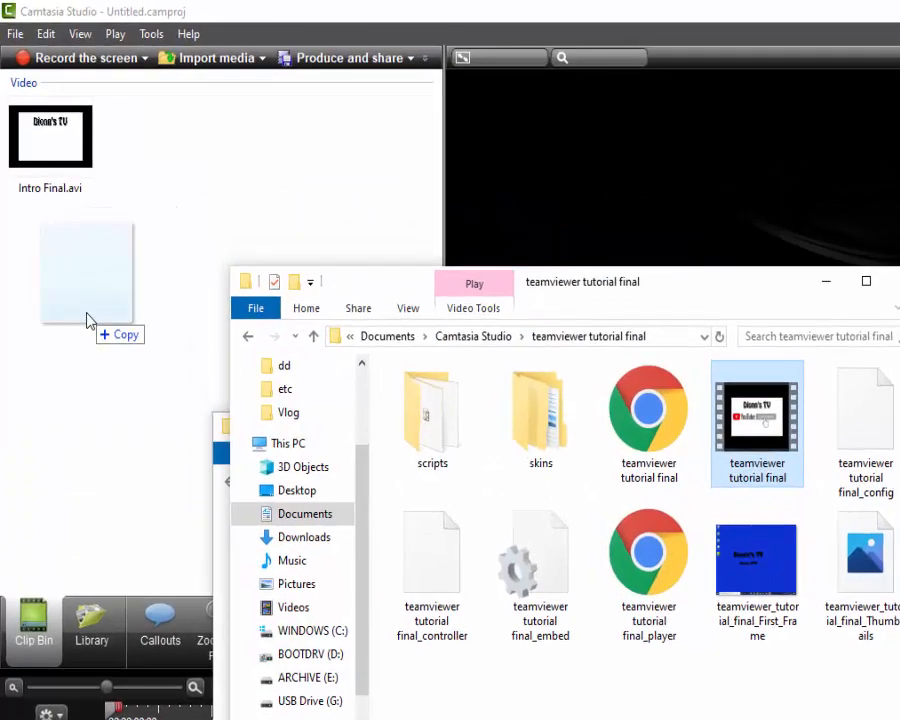
{"action": "left_click_drag", "start_coordinate": [86, 320], "coordinate": [86, 320]}
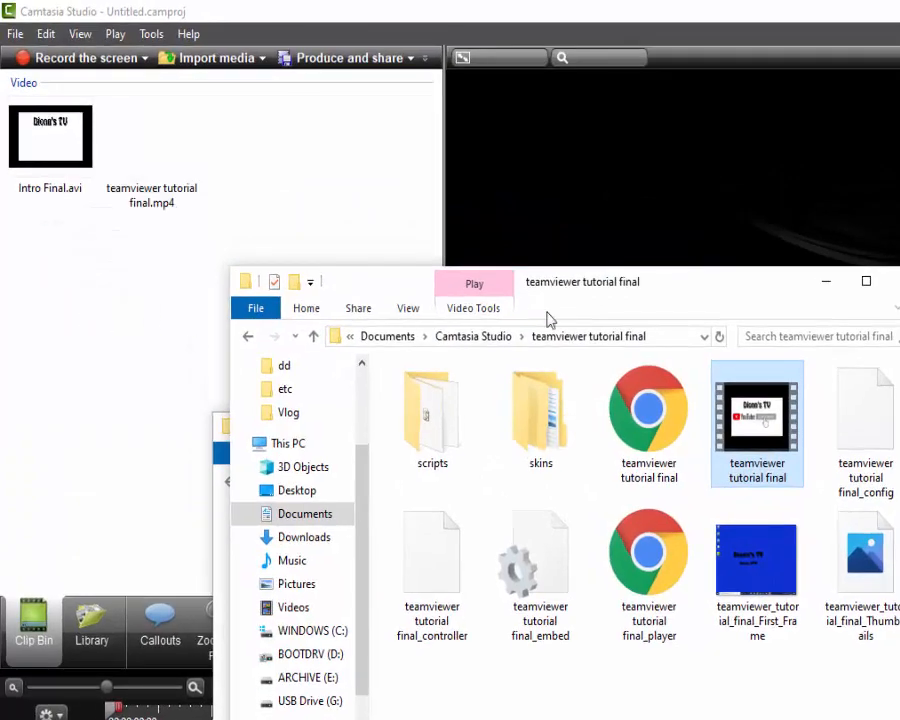
{"action": "left_click", "coordinate": [830, 290]}
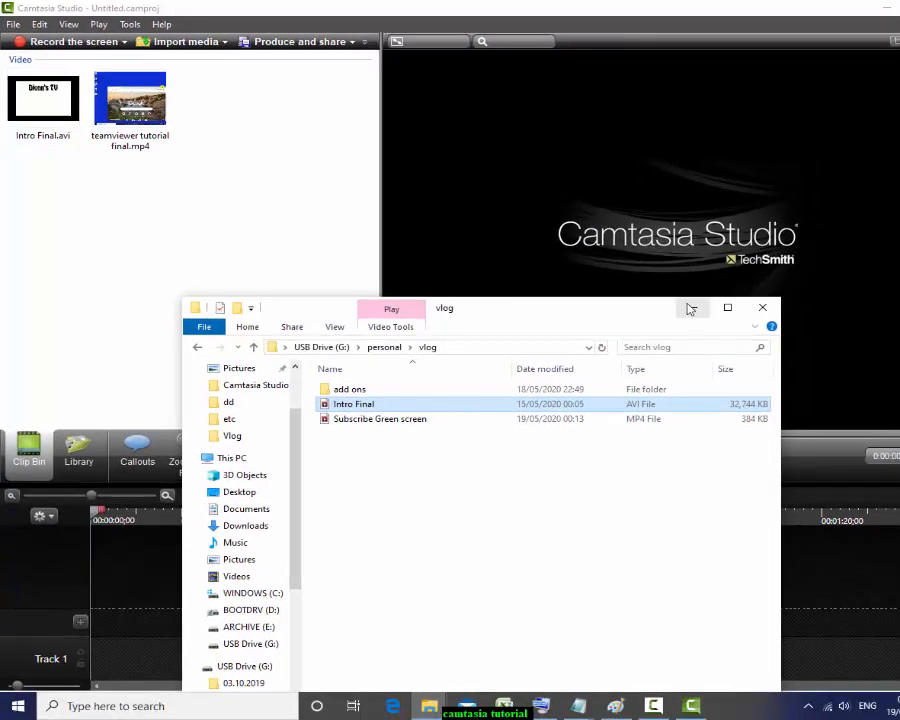
{"action": "left_click", "coordinate": [690, 308]}
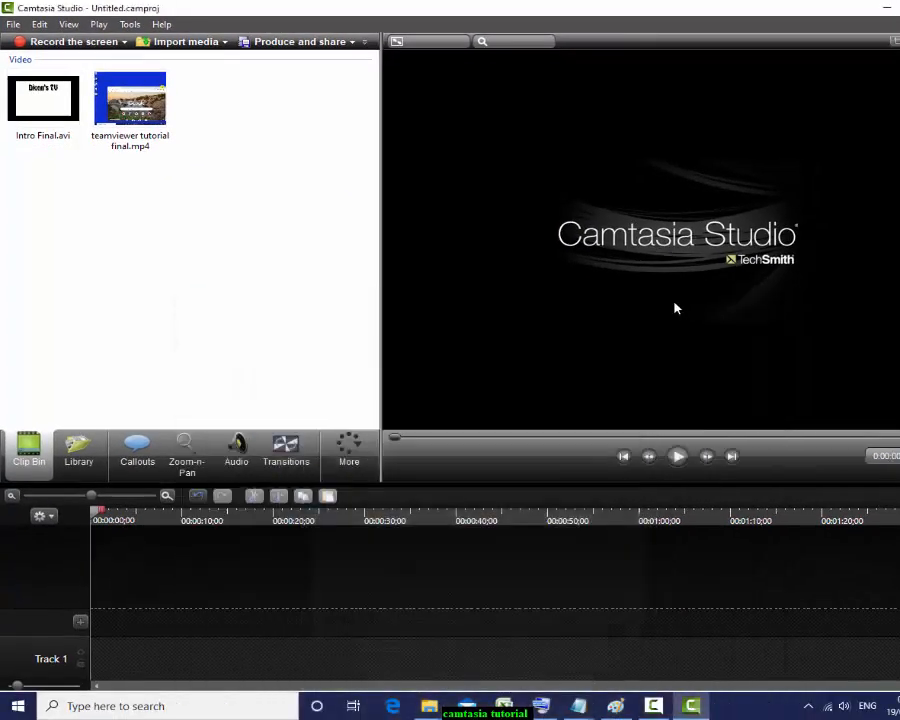
Step: Place teamviewer tutorial final.mp4 at 0:00 on Track 1 and Intro Final.avi on a new Track 2
{"action": "left_click", "coordinate": [122, 119]}
{"action": "left_click_drag", "start_coordinate": [122, 119], "coordinate": [197, 643]}
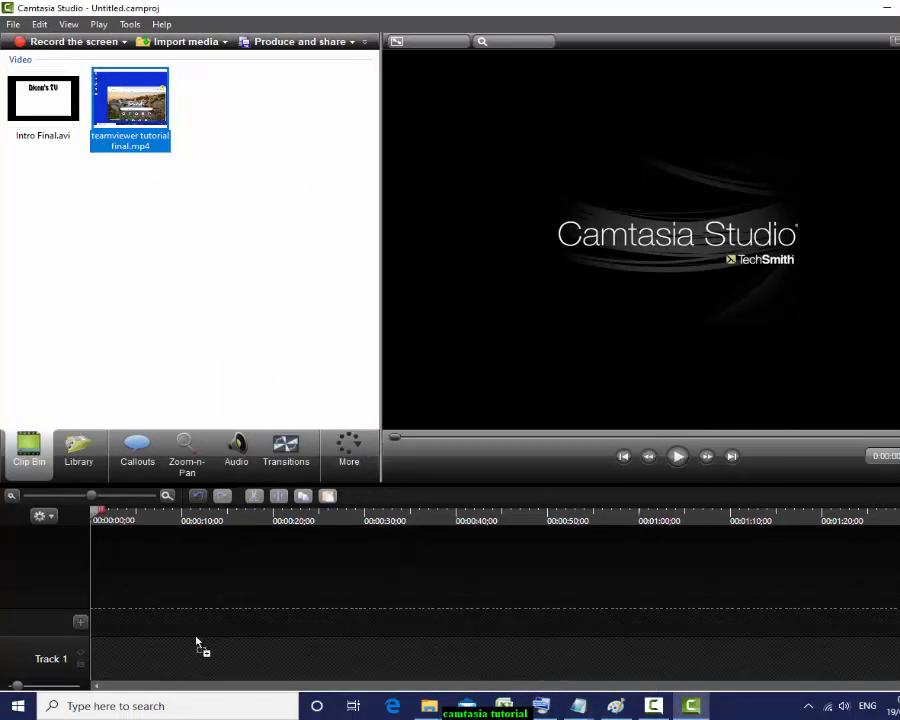
{"action": "left_click_drag", "start_coordinate": [113, 657], "coordinate": [124, 658]}
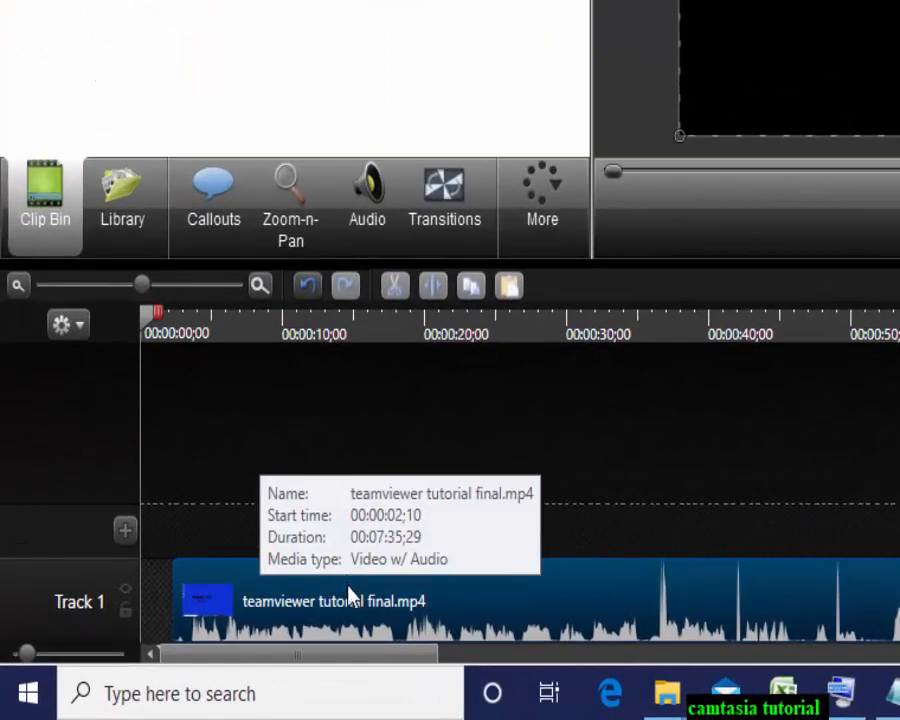
{"action": "left_click_drag", "start_coordinate": [380, 618], "coordinate": [358, 610]}
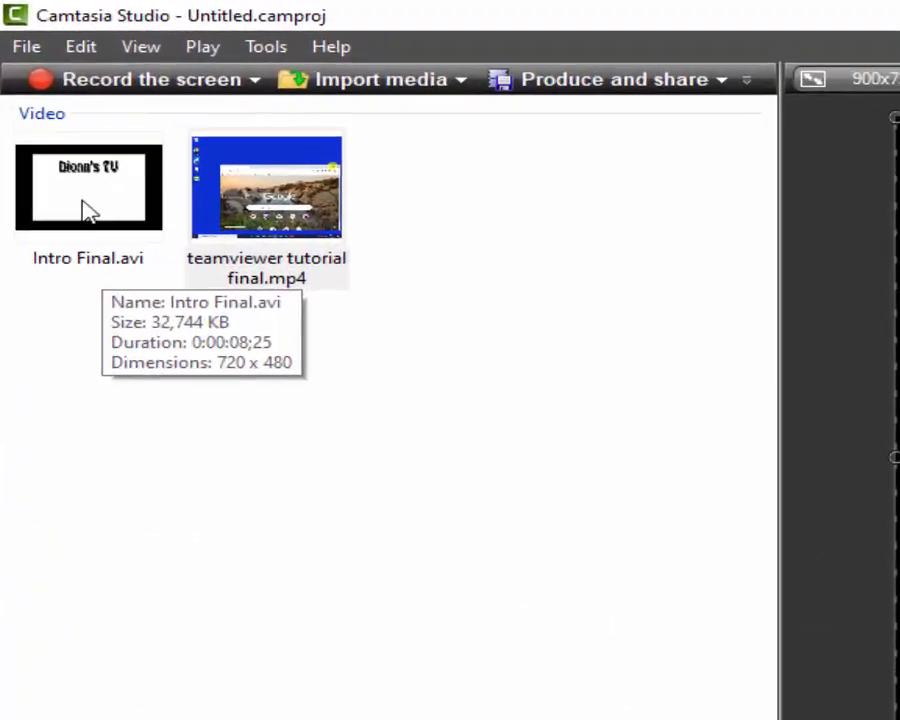
{"action": "left_click_drag", "start_coordinate": [38, 119], "coordinate": [108, 520]}
{"action": "left_click_drag", "start_coordinate": [172, 644], "coordinate": [137, 518]}
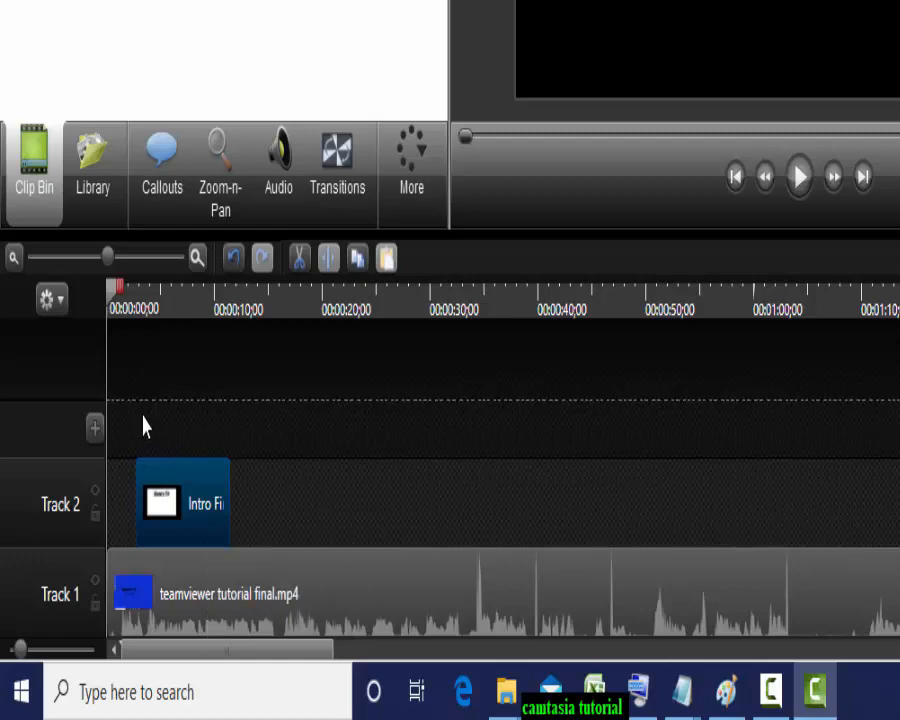
Step: Snap the intro to 0:00, shrink it into a smaller lower-right overlay, and play the preview
{"action": "left_click_drag", "start_coordinate": [112, 262], "coordinate": [65, 262]}
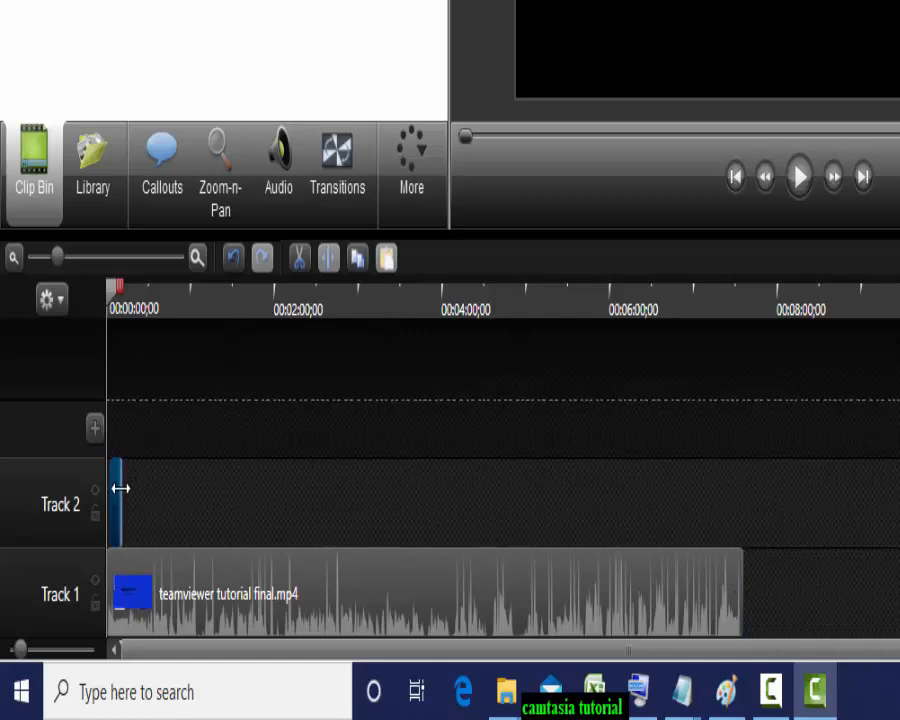
{"action": "left_click_drag", "start_coordinate": [116, 497], "coordinate": [114, 505]}
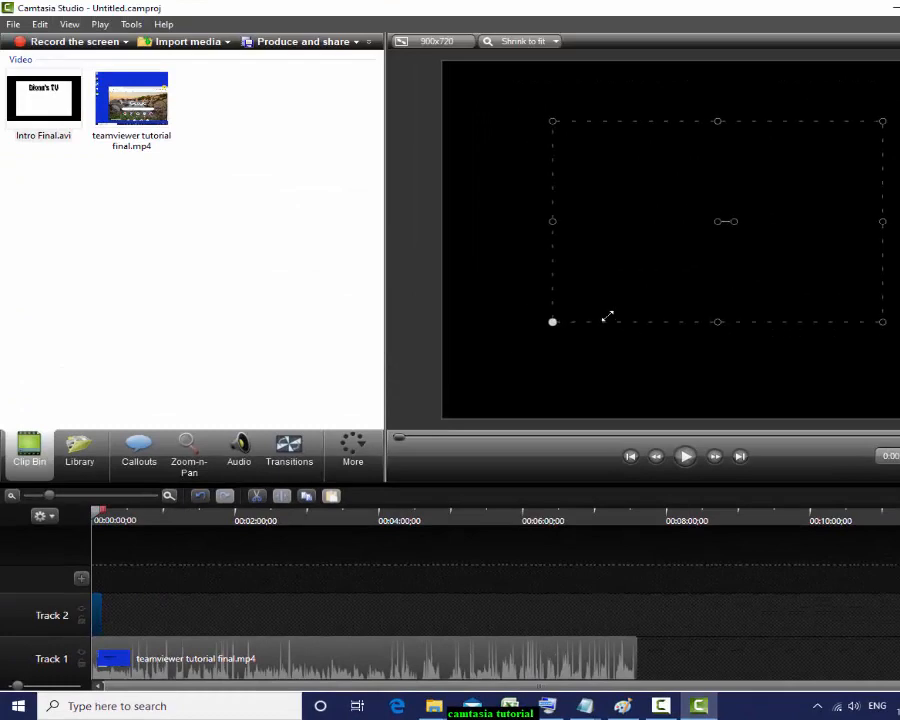
{"action": "left_click_drag", "start_coordinate": [607, 316], "coordinate": [676, 285]}
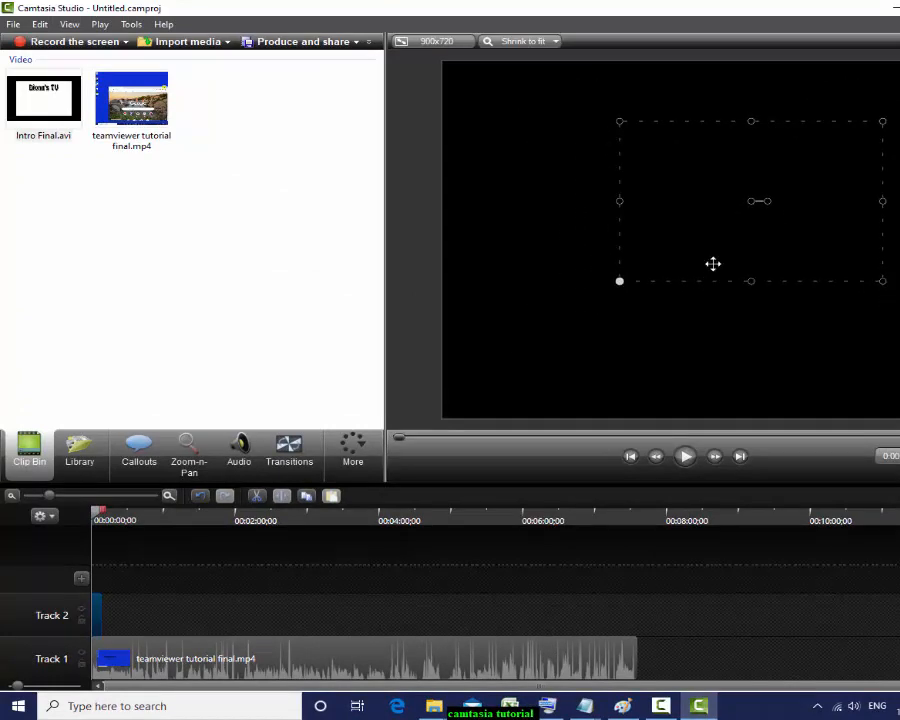
{"action": "left_click_drag", "start_coordinate": [750, 202], "coordinate": [773, 286]}
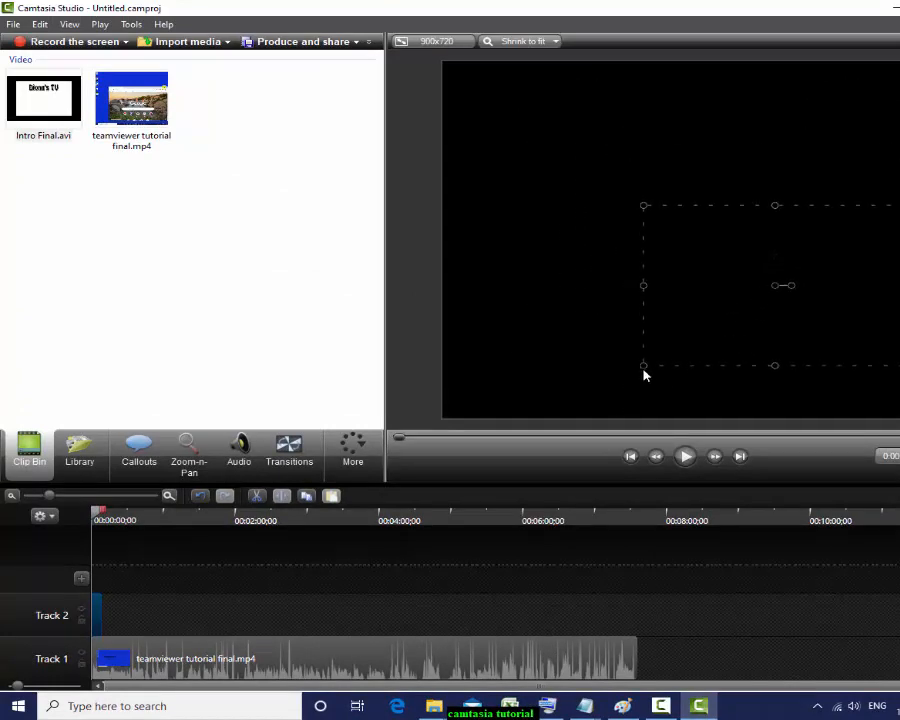
{"action": "left_click_drag", "start_coordinate": [672, 352], "coordinate": [704, 324]}
{"action": "left_click_drag", "start_coordinate": [768, 296], "coordinate": [788, 342]}
{"action": "left_click", "coordinate": [685, 456]}
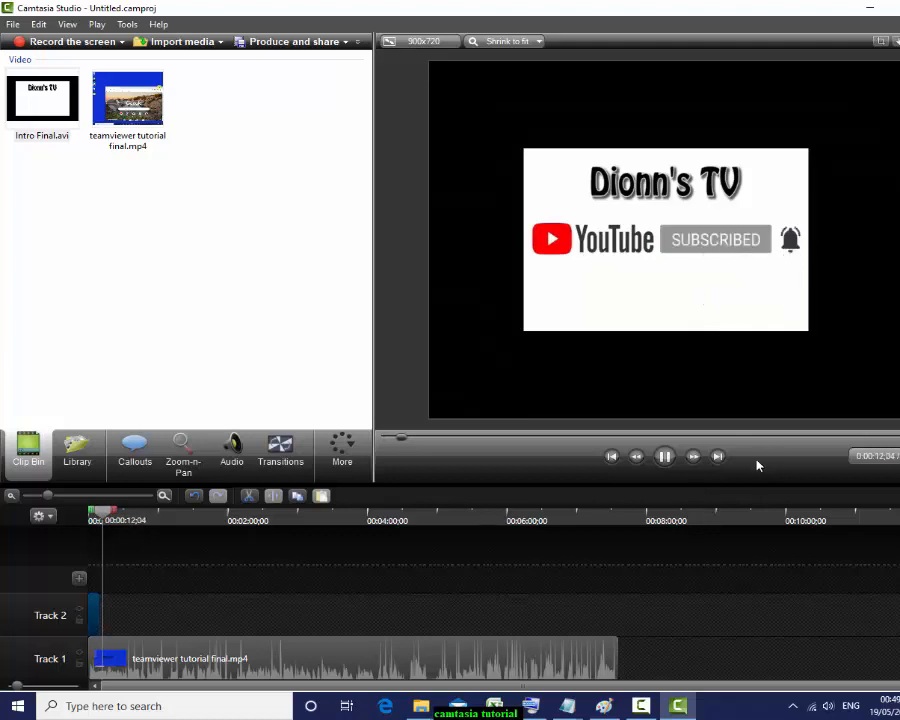
Step: Stop playback, return the playhead to about 0:01:33, zoom the timeline in and heighten the tracks
{"action": "left_click", "coordinate": [665, 457]}
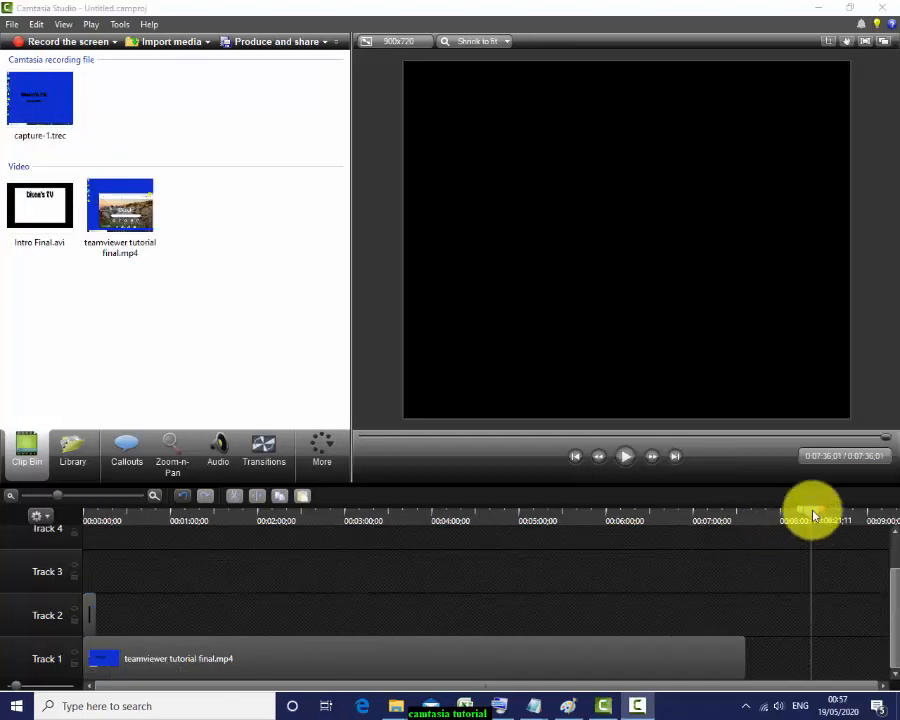
{"action": "left_click_drag", "start_coordinate": [813, 516], "coordinate": [90, 593]}
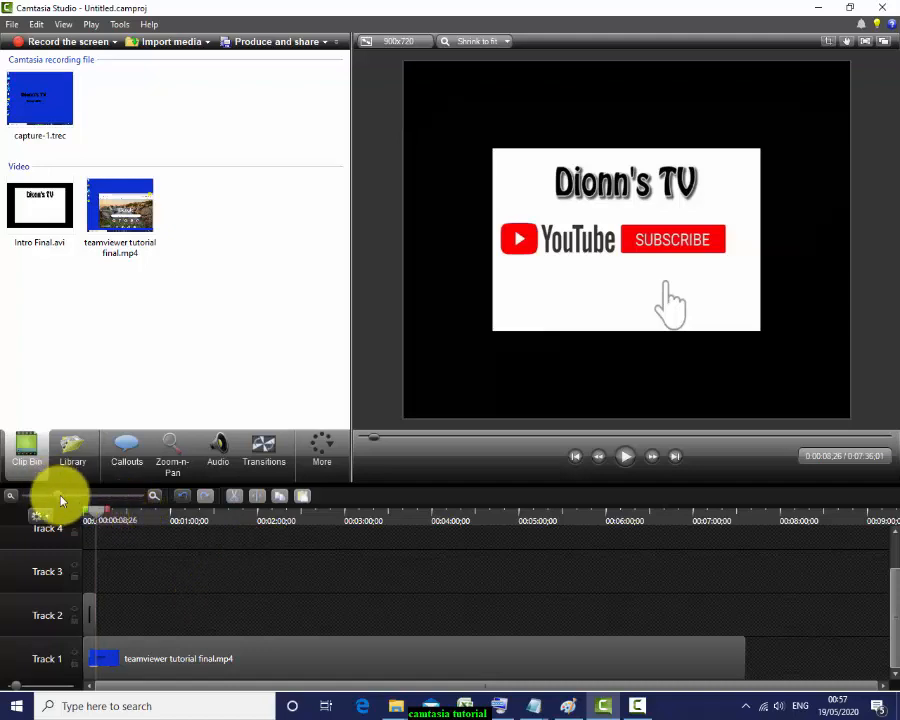
{"action": "left_click_drag", "start_coordinate": [58, 498], "coordinate": [69, 496]}
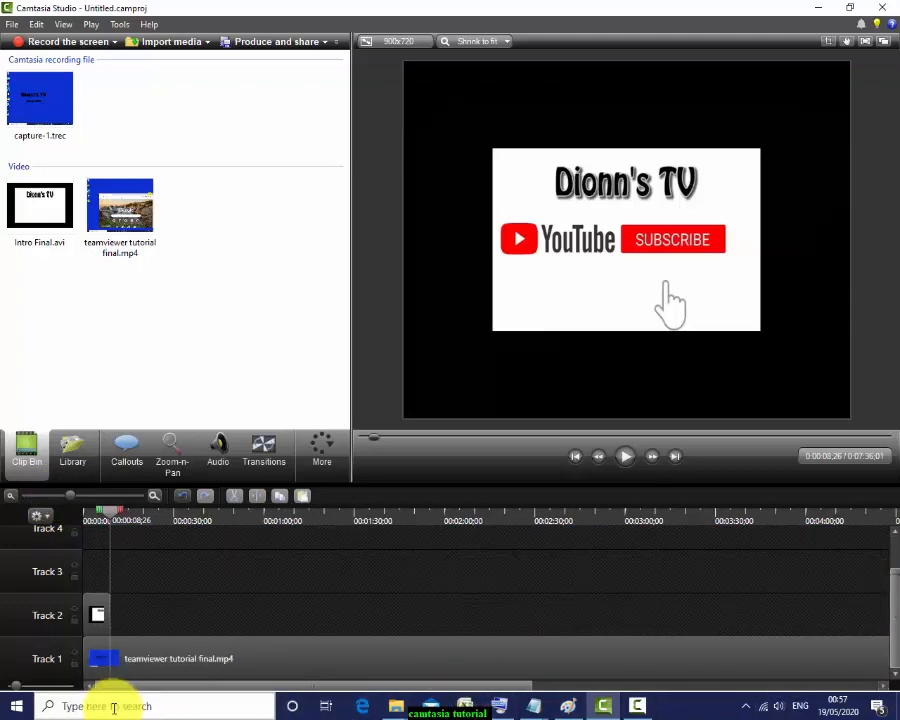
{"action": "left_click_drag", "start_coordinate": [16, 686], "coordinate": [25, 687]}
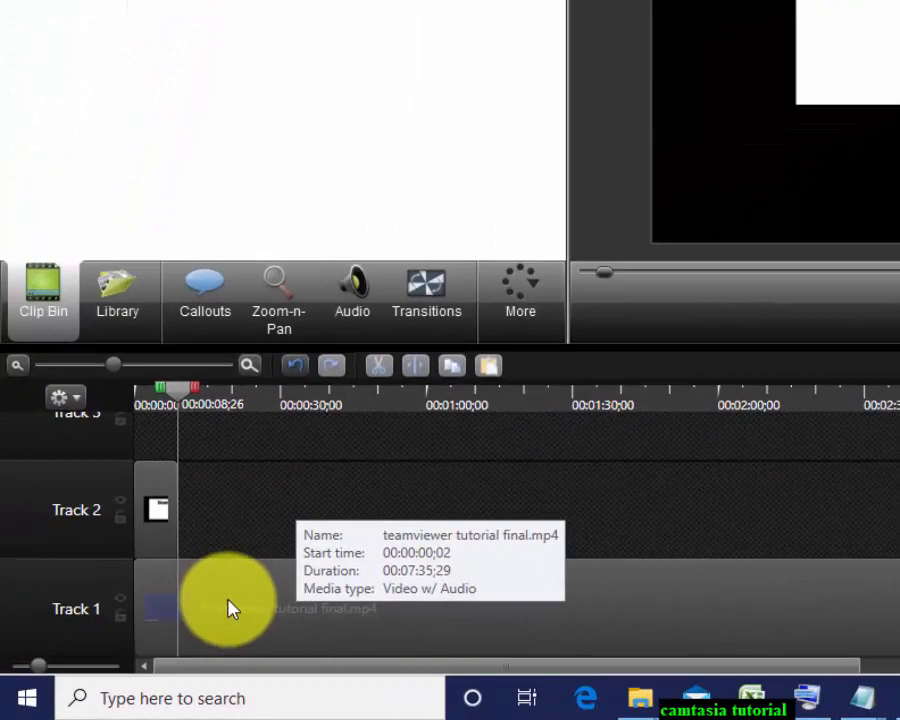
Step: Show the Audio tools with the playhead at the start and the Track 1 tutorial clip selected
{"action": "left_click", "coordinate": [229, 608]}
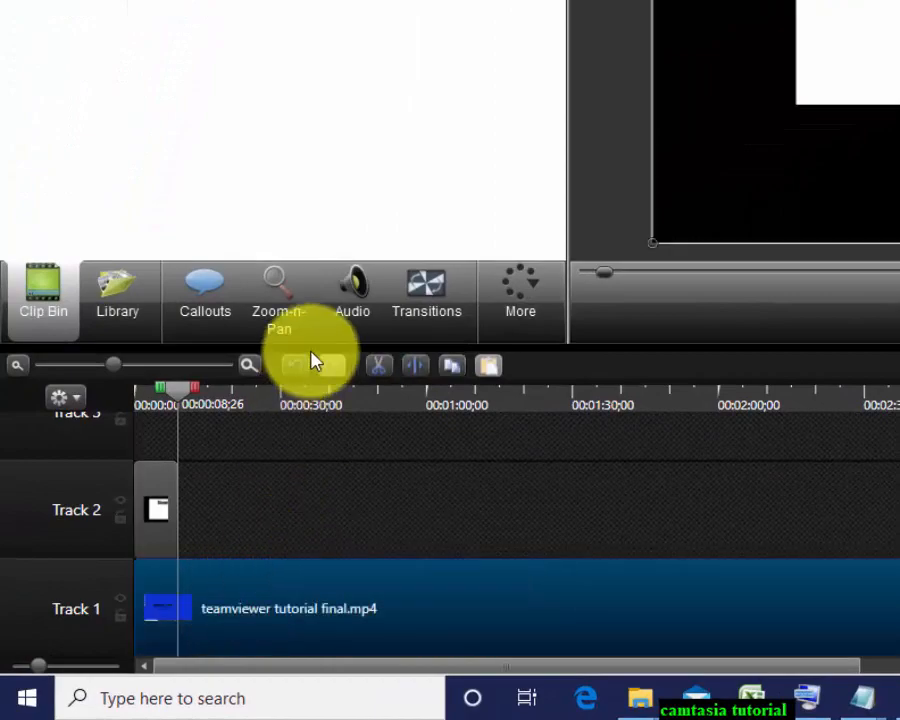
{"action": "left_click", "coordinate": [352, 305]}
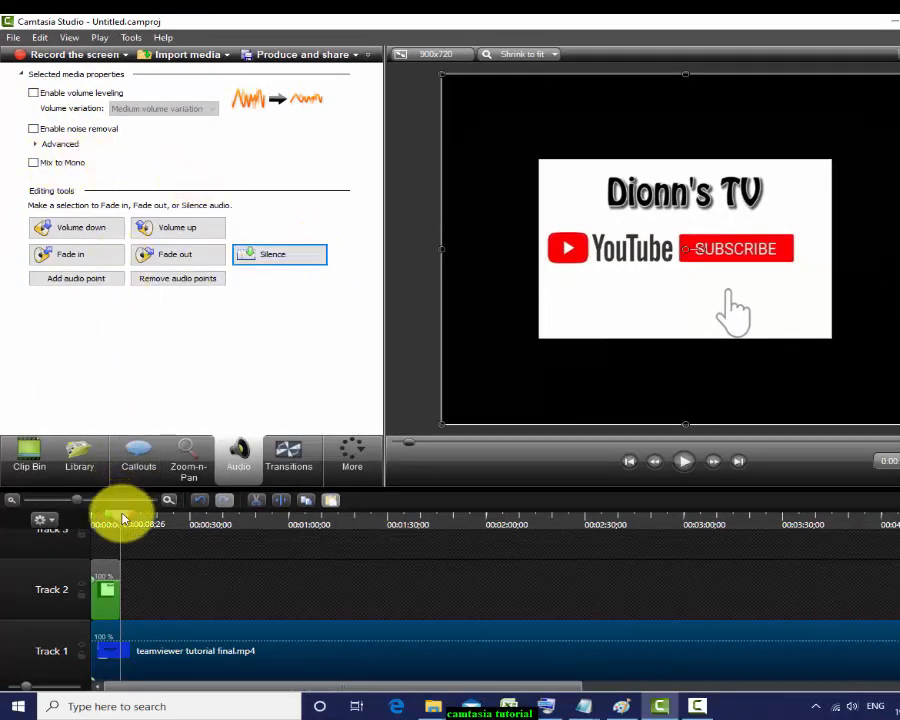
{"action": "left_click_drag", "start_coordinate": [121, 516], "coordinate": [94, 518]}
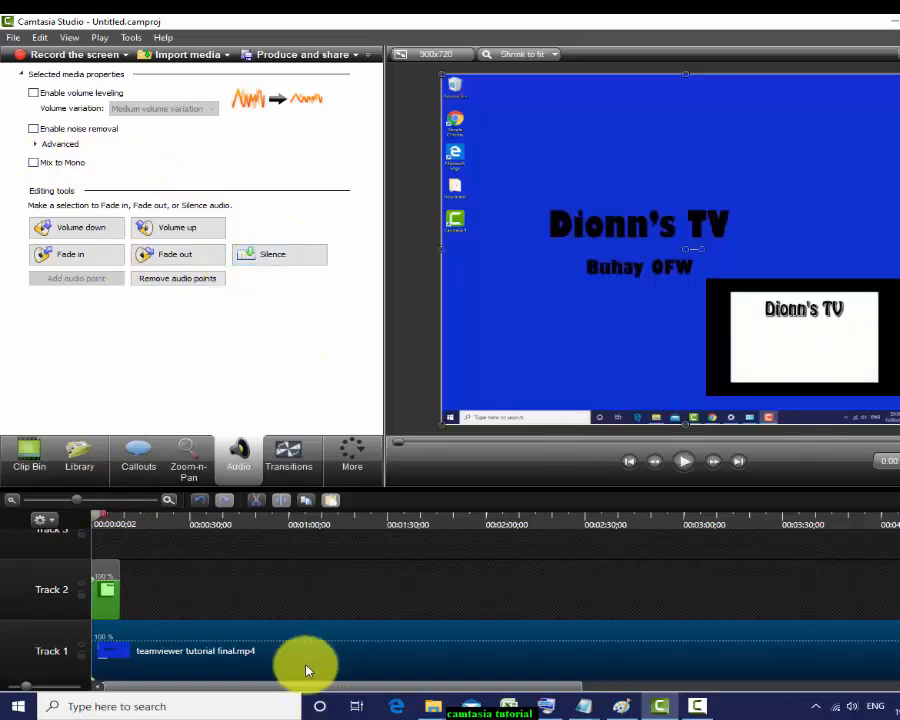
{"action": "left_click", "coordinate": [266, 589]}
{"action": "left_click", "coordinate": [251, 665]}
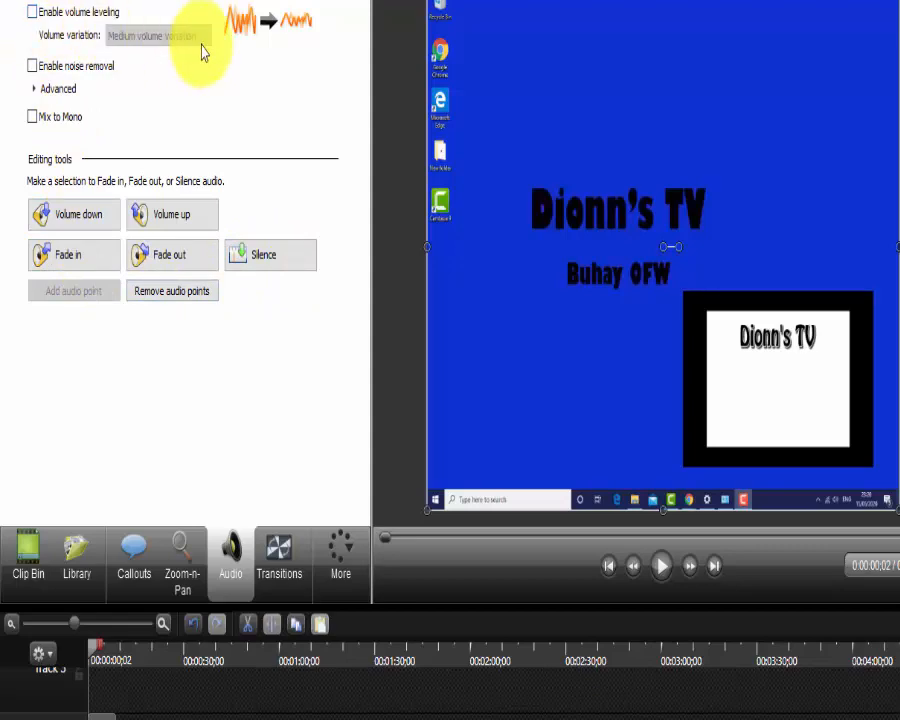
Step: Silence the tutorial clip's audio and play back to confirm it
{"action": "left_click", "coordinate": [287, 264]}
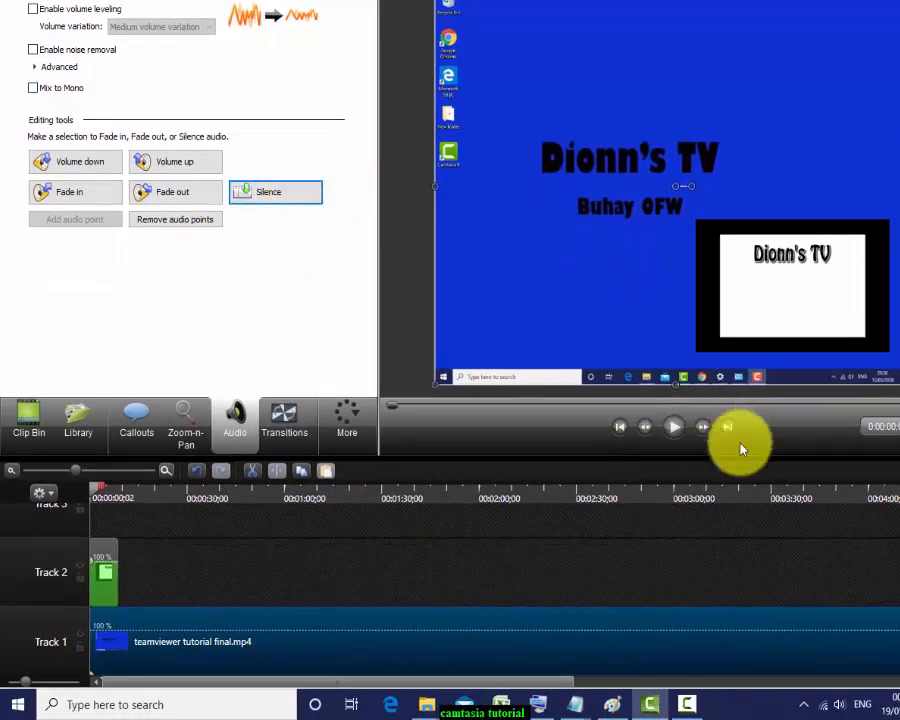
{"action": "left_click", "coordinate": [677, 431]}
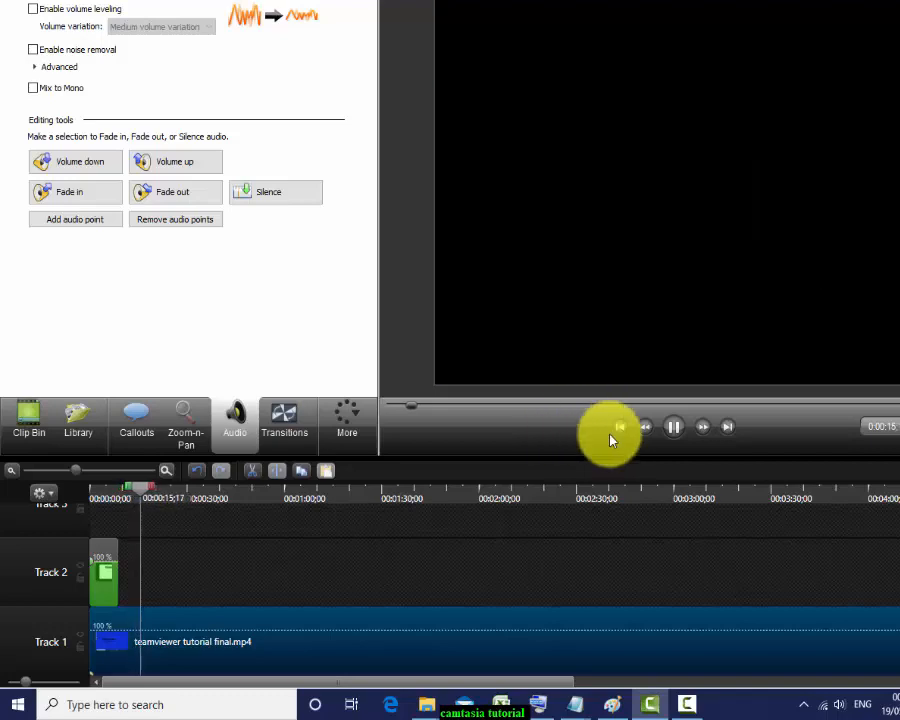
{"action": "left_click", "coordinate": [673, 428]}
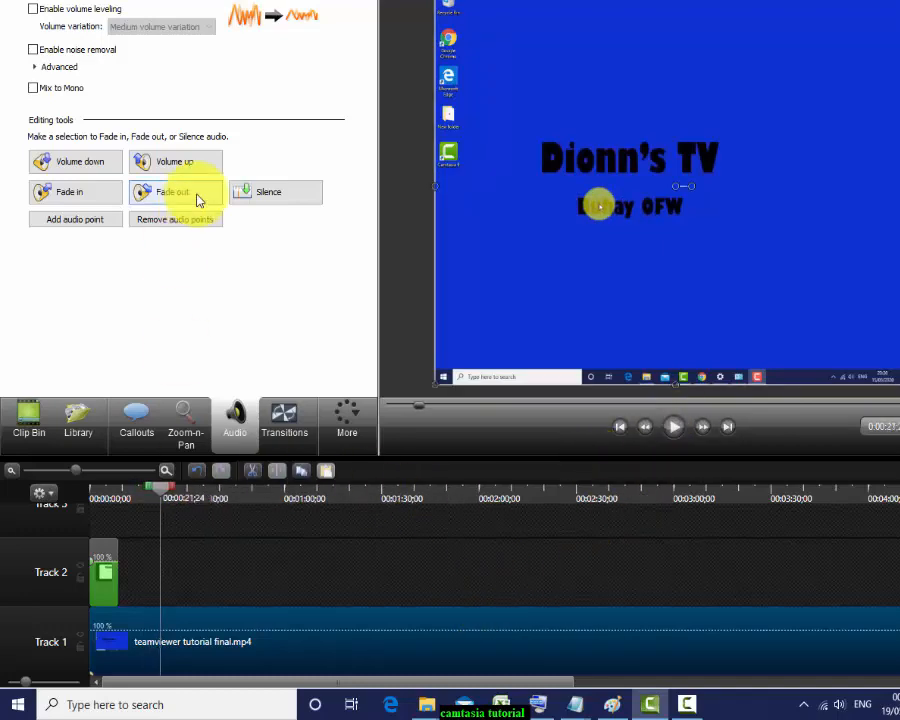